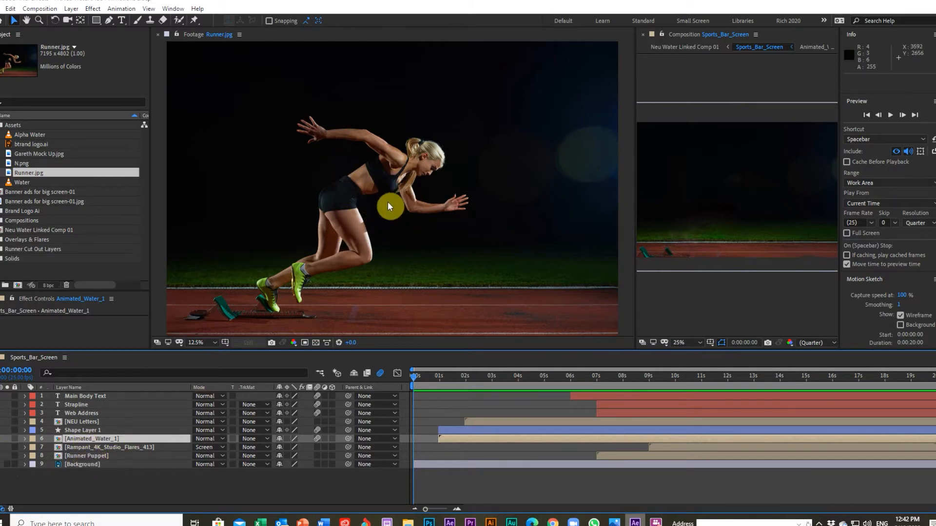
- Widen the Sports_Bar_Screen composition viewer beside the Runner.jpg footage and set its magnification to 50%
left_click_drag(637, 203, 475, 214)
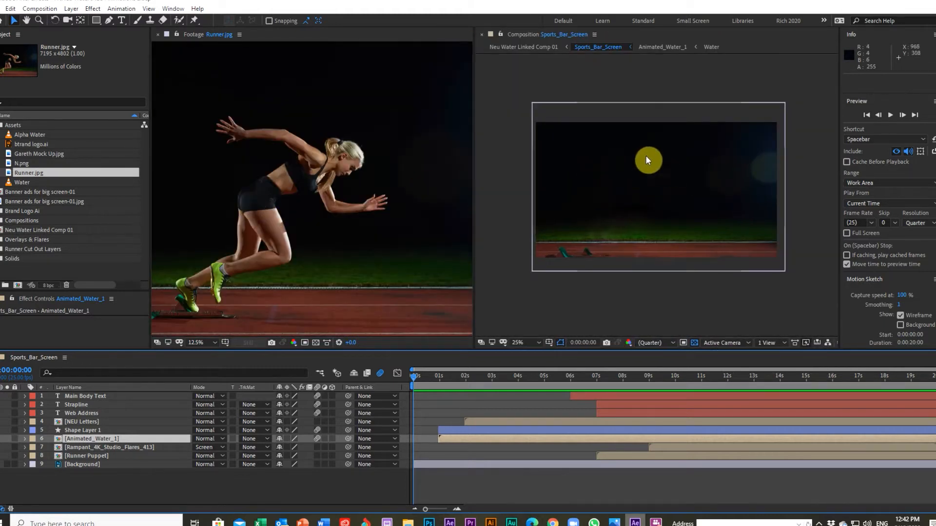
scroll(517, 243, "up", 2)
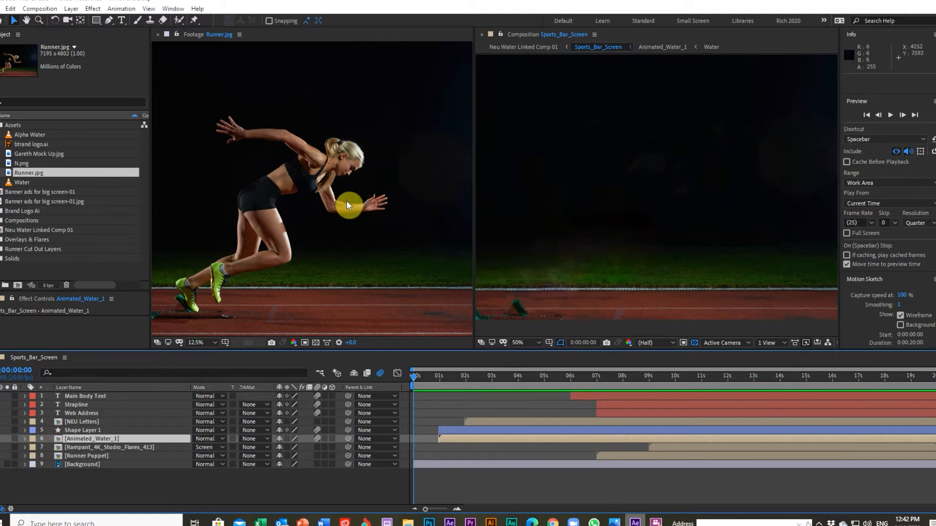
scroll(347, 201, "down", 1)
left_click_drag(474, 199, 402, 206)
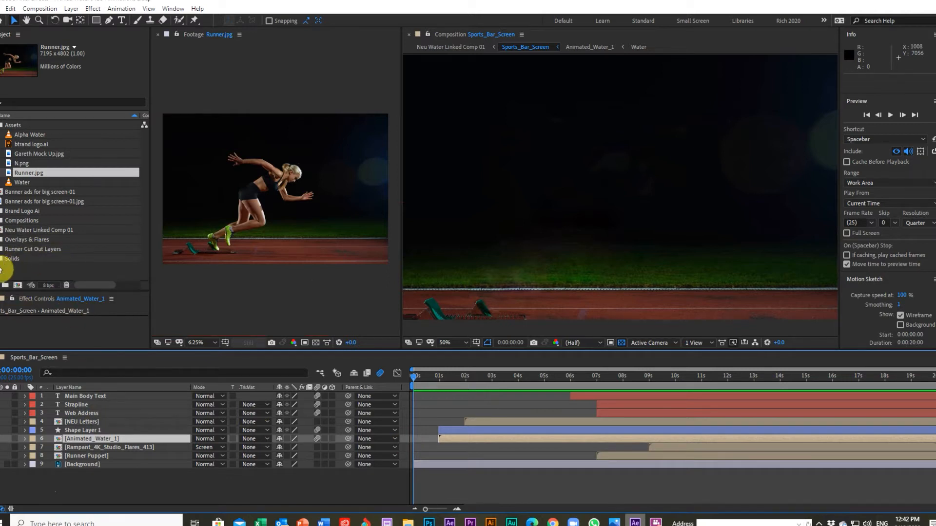
- Open the cut-out Runner layer from the Runner Cut Out Layers folder in the footage viewer
left_click(2, 249)
scroll(60, 271, "down", 3)
double_click(15, 249)
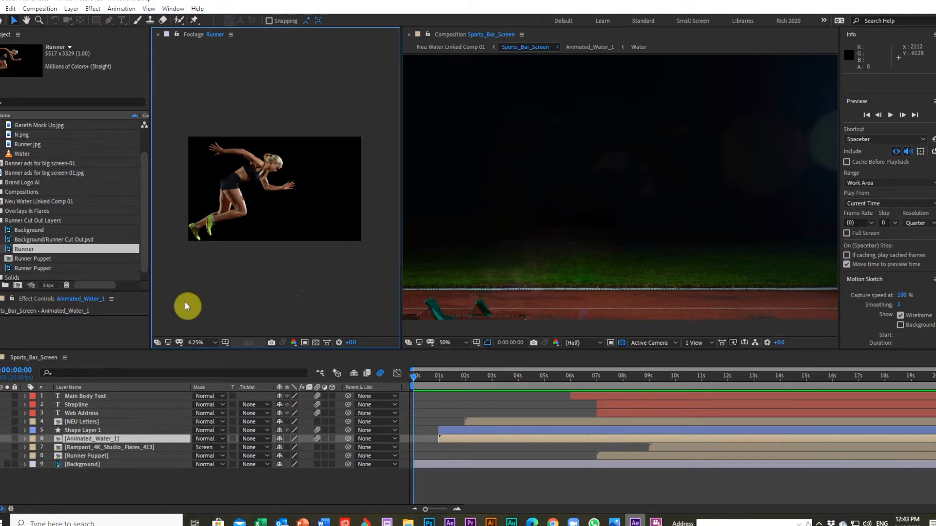
- Scrub Sports_Bar_Screen to 0:00:02:03 with the whole frame in view to review the opening panel animation
left_click_drag(414, 377, 460, 384)
scroll(461, 244, "down", 2)
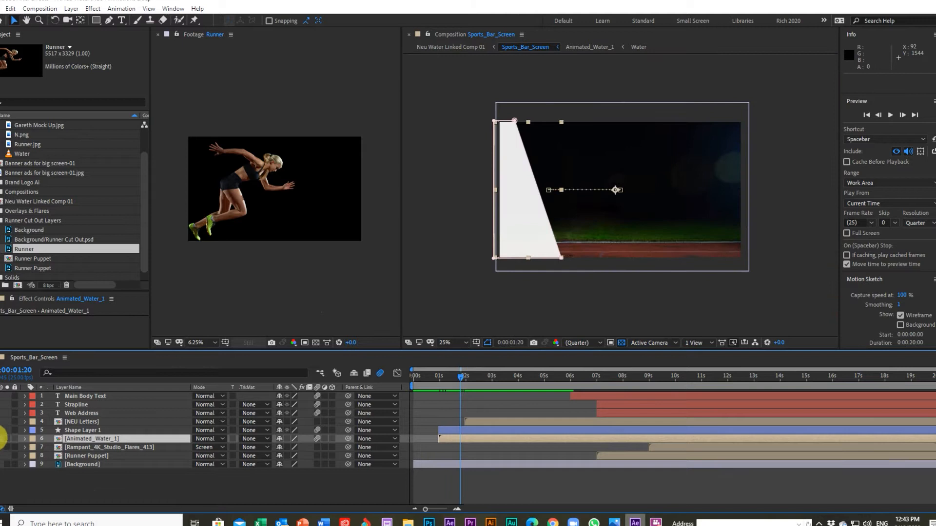
mouse_move(463, 379)
left_mouse_down()
mouse_move(425, 386)
mouse_move(495, 391)
mouse_move(437, 395)
mouse_move(469, 393)
left_mouse_up()
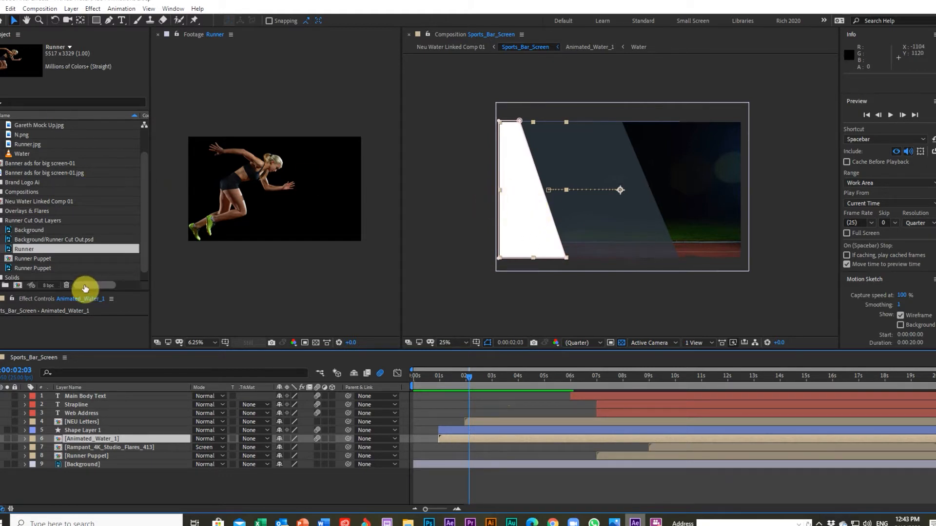
scroll(26, 243, "down", 1)
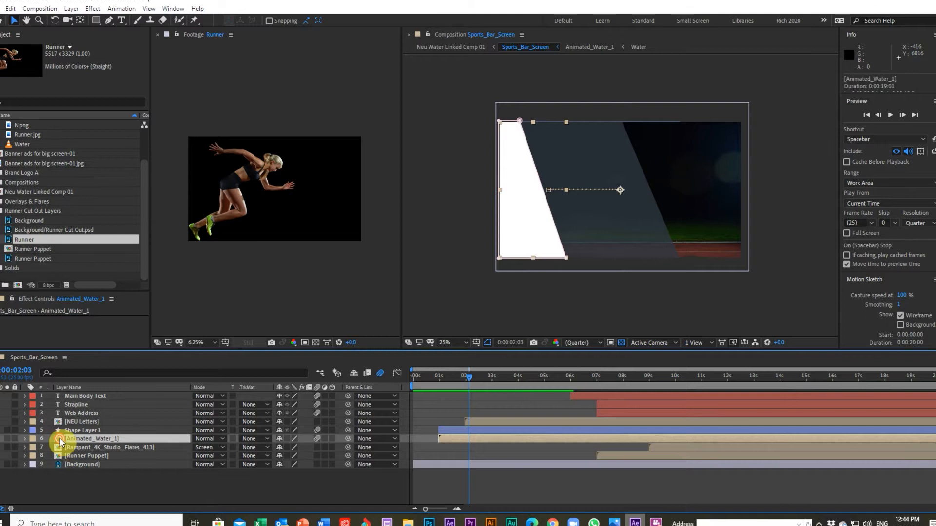
- Preview the water animation in the Animated_Water_1 composition up to 0:00:06:23 and in Sports_Bar_Screen at 0:00:06:13
double_click(60, 440)
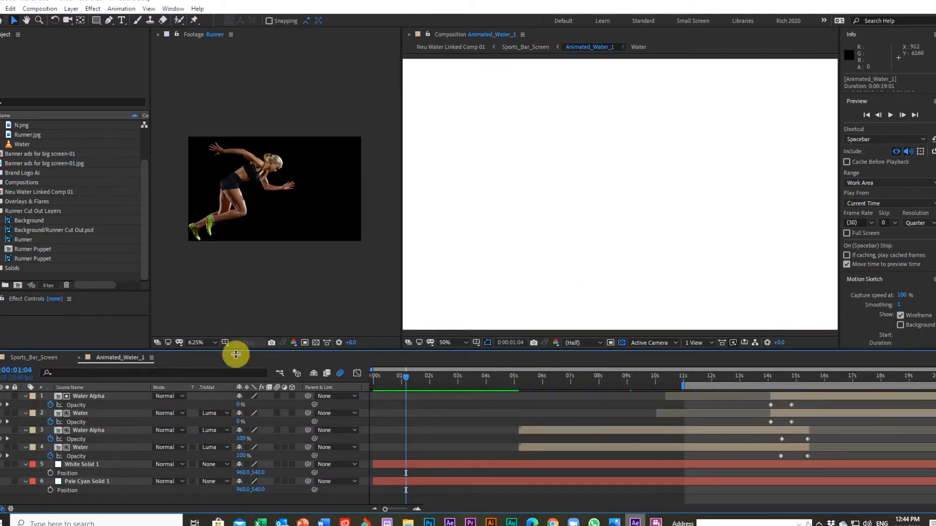
left_click_drag(402, 375, 565, 428)
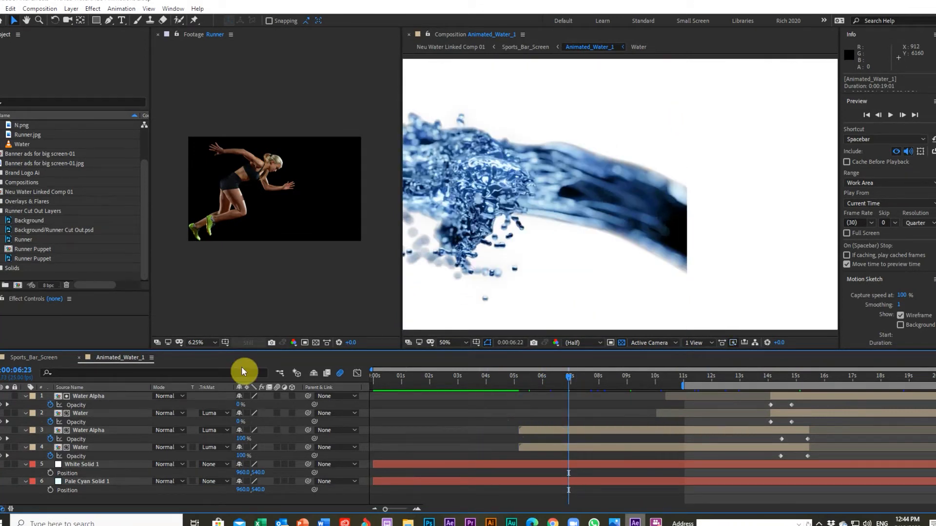
left_click(40, 357)
left_click_drag(619, 377, 584, 414)
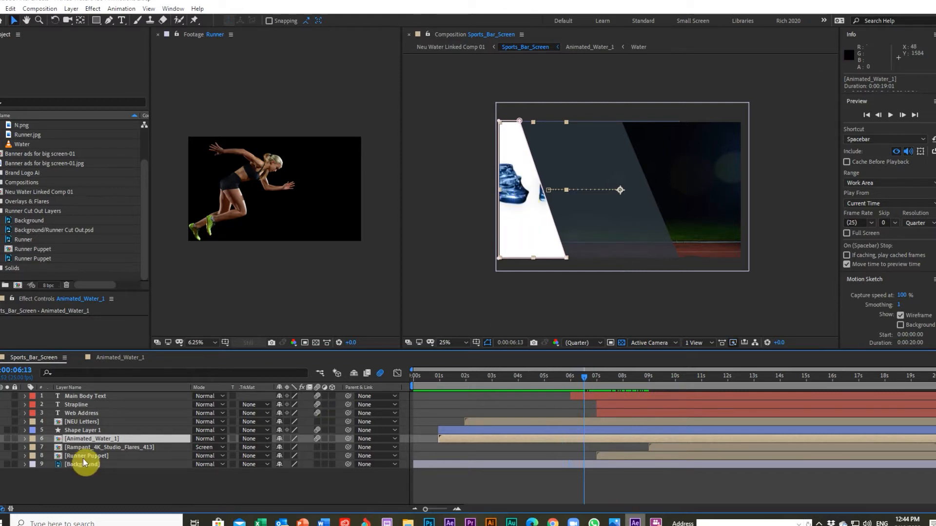
- Review the logo letter animation in the NEU Letters composition back to 0:00:00:19 and return to Sports_Bar_Screen
double_click(61, 423)
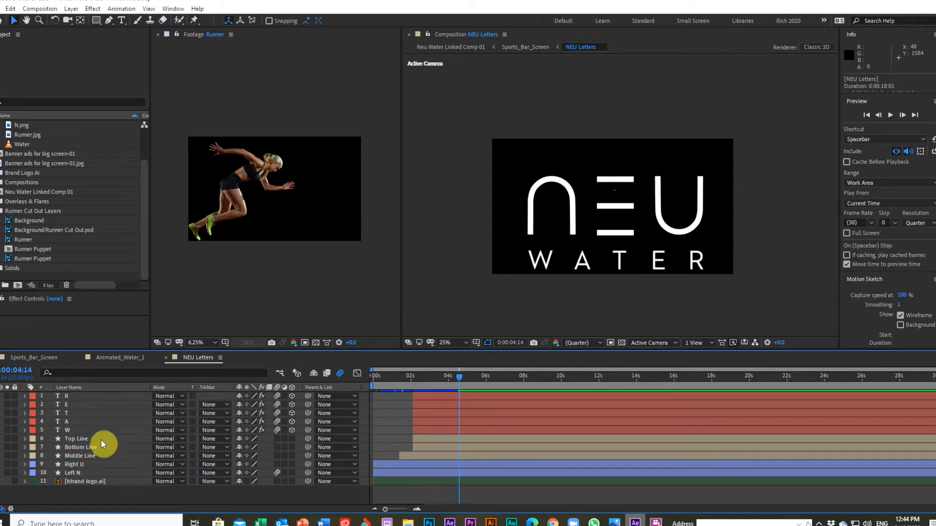
mouse_move(457, 382)
left_mouse_down()
mouse_move(369, 383)
mouse_move(463, 384)
mouse_move(387, 399)
left_mouse_up()
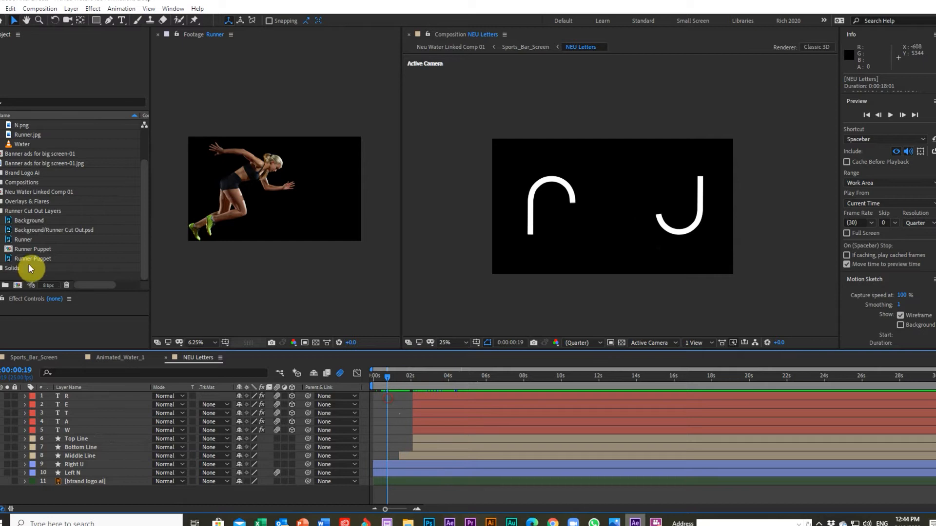
left_click(36, 358)
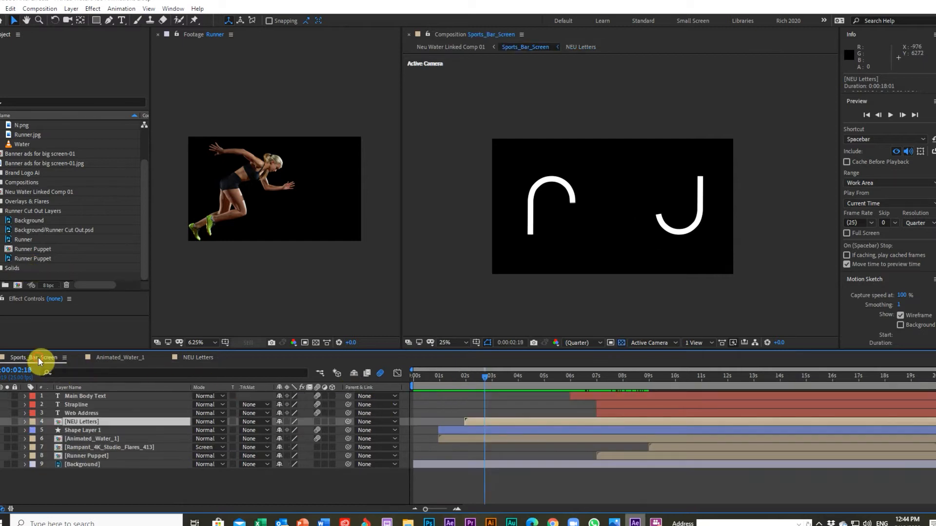
- Make the NEU Letters layer visible and scrub around 6 to 7 seconds to check the logo and text reveals
left_click(1, 422)
left_click_drag(484, 378, 606, 392)
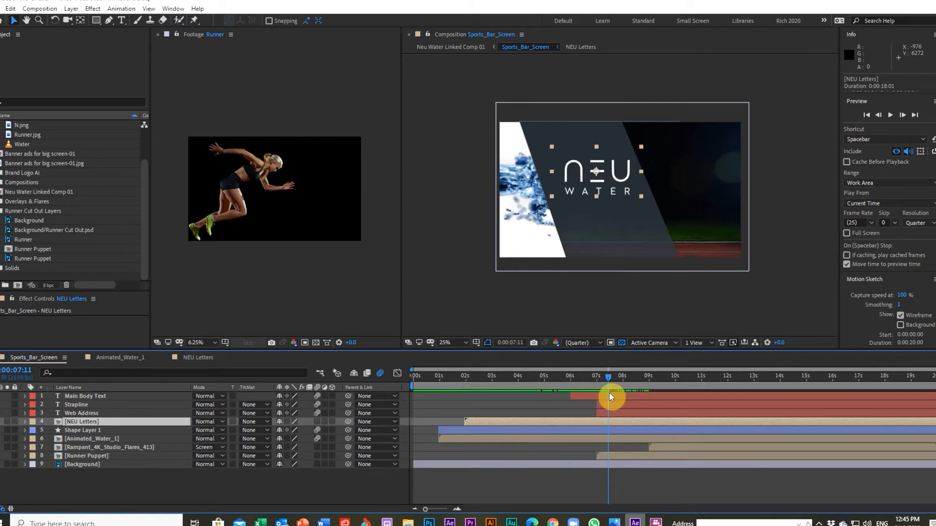
left_click_drag(610, 392, 607, 393)
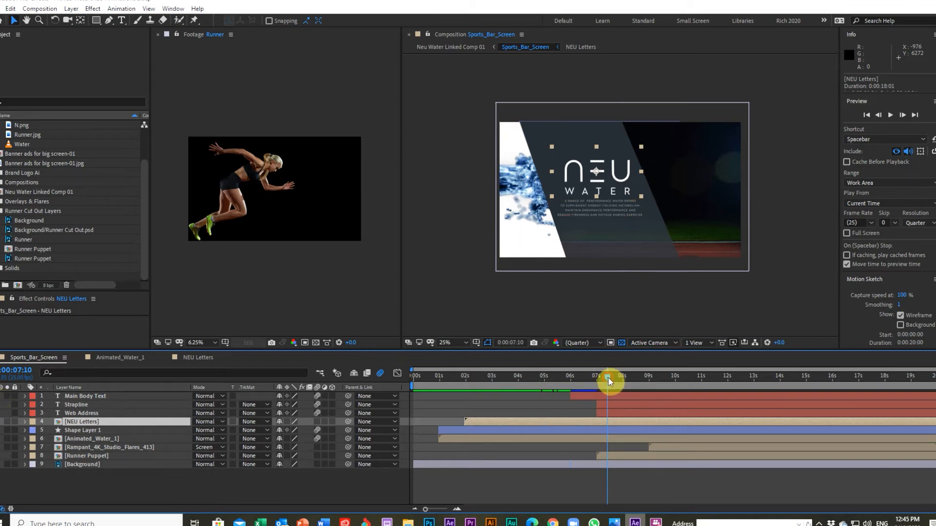
left_click_drag(608, 377, 613, 377)
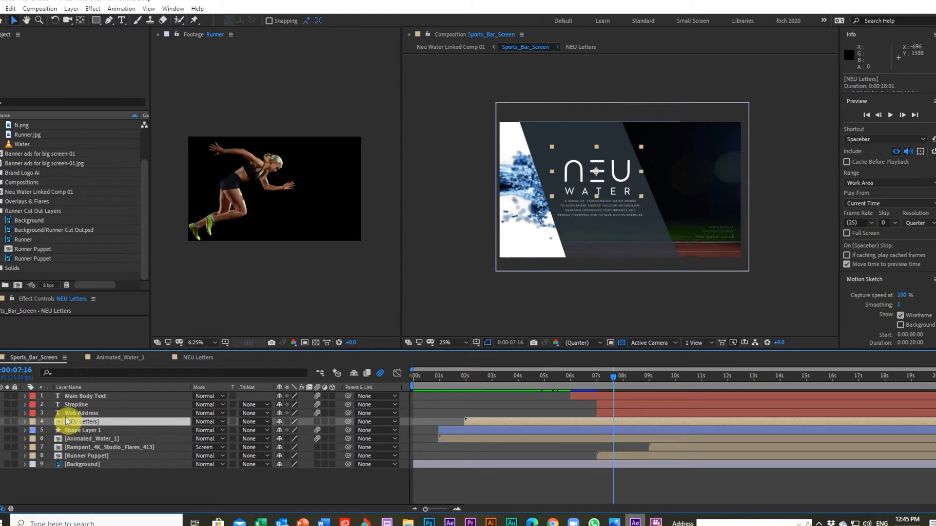
left_click_drag(616, 380, 578, 385)
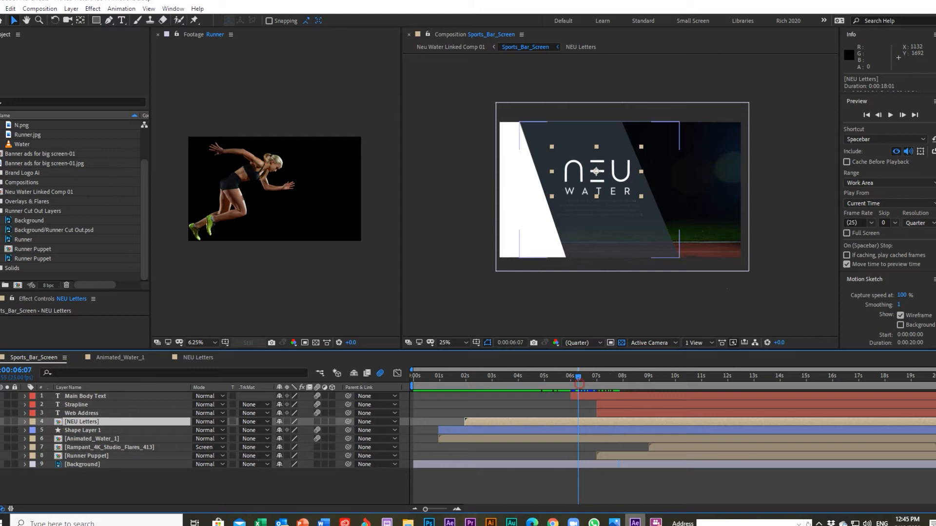
- Open the Runner Puppet composition and scrub to 0:00:07:22 to examine the runner's puppet-pin motion
left_click(66, 456)
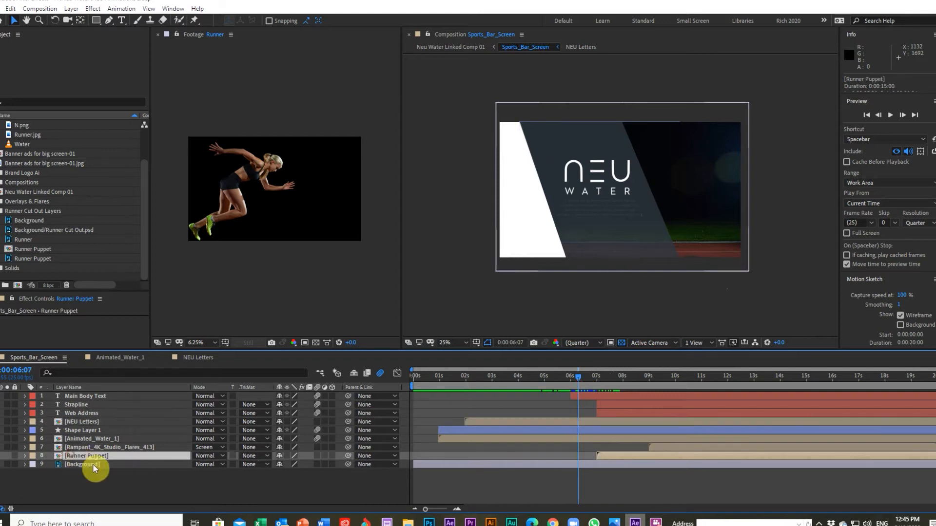
double_click(58, 456)
left_click(504, 376)
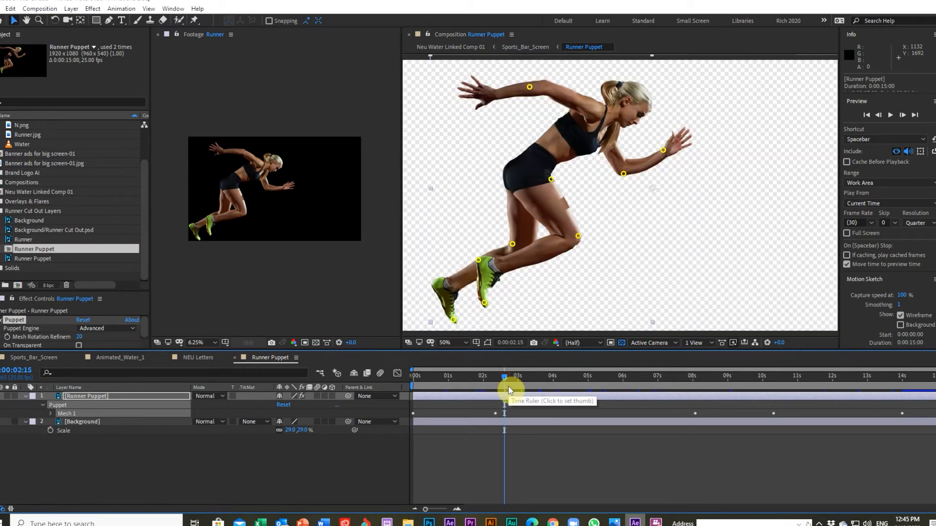
left_click_drag(505, 375, 690, 440)
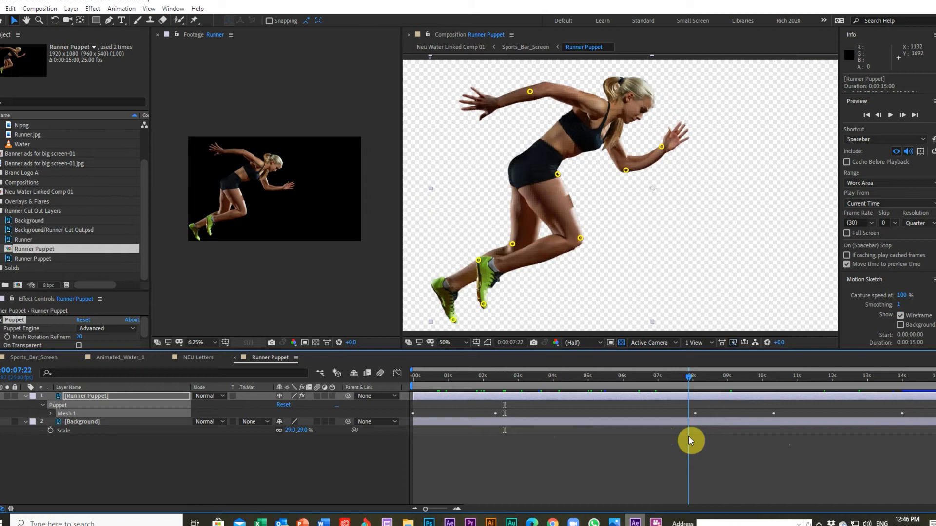
- Check Sports_Bar_Screen briefly and replay the runner's movement in Runner Puppet by scrubbing back to 0:00:01:02
left_click(41, 358)
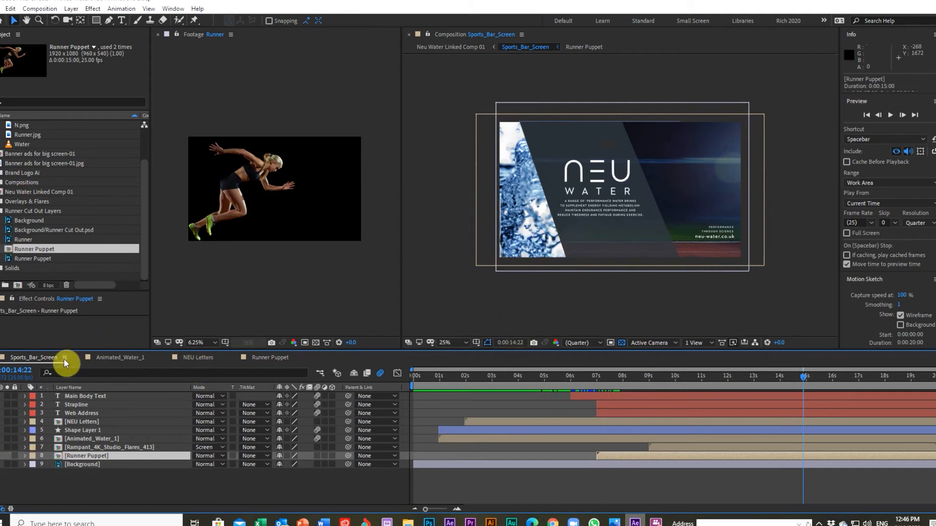
left_click(272, 361)
left_click_drag(695, 376, 563, 400)
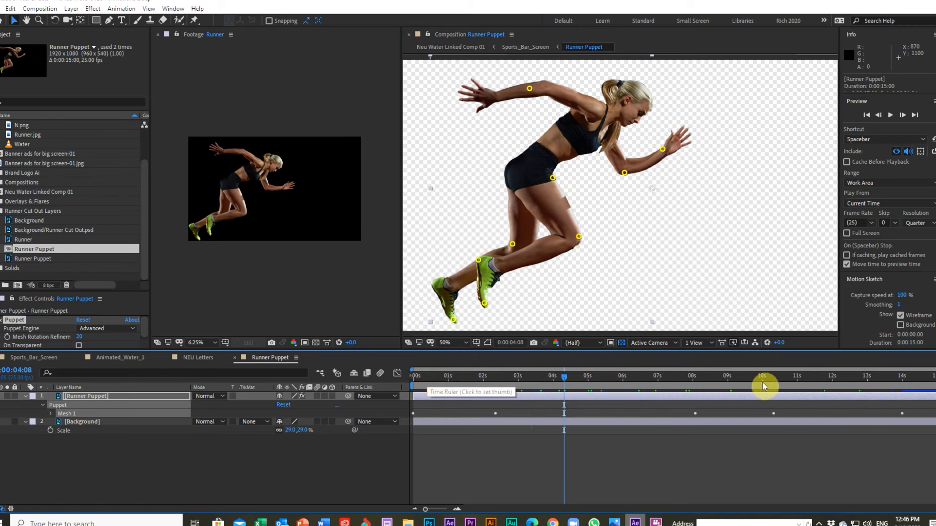
left_click_drag(564, 376, 450, 378)
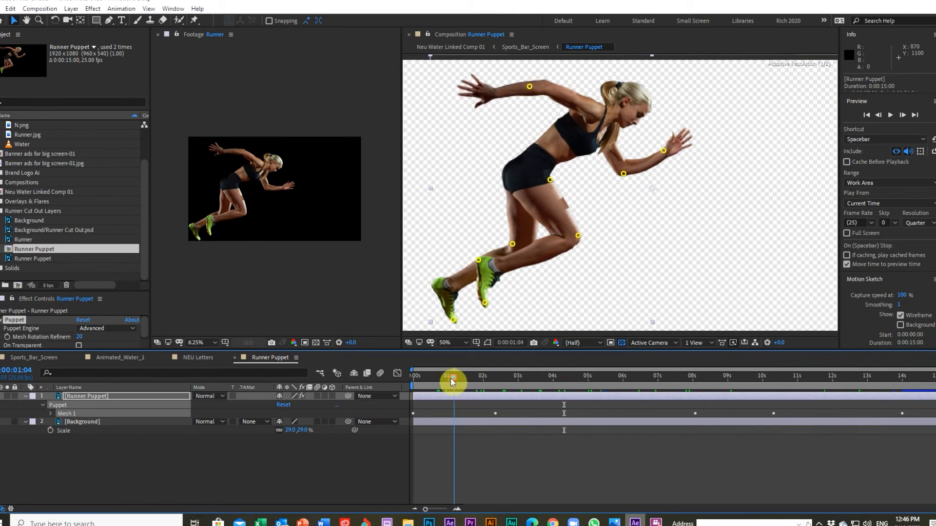
- Expand Mesh 1 and its Deform group to inspect the puppet pins' position keyframes, scrubbing to 0:00:09:04
left_click(51, 414)
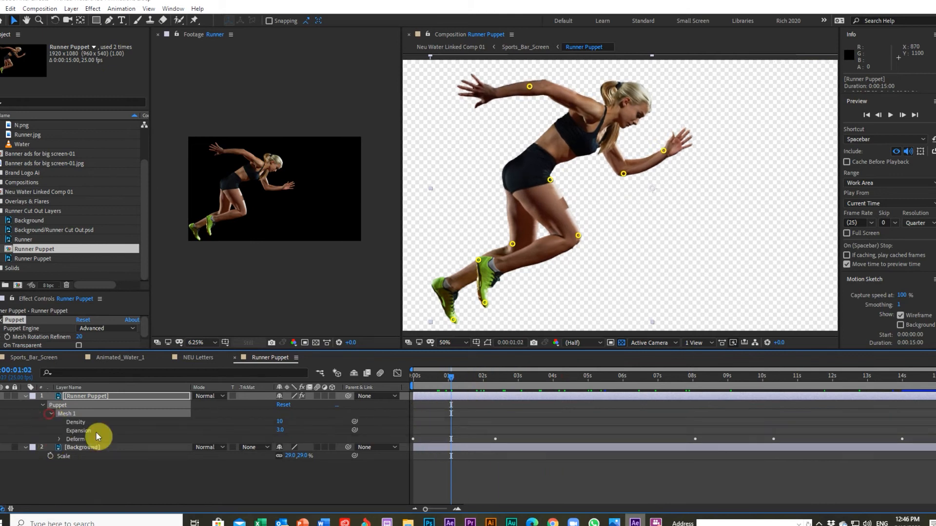
left_click(59, 440)
scroll(185, 440, "down", 5)
scroll(188, 441, "up", 5)
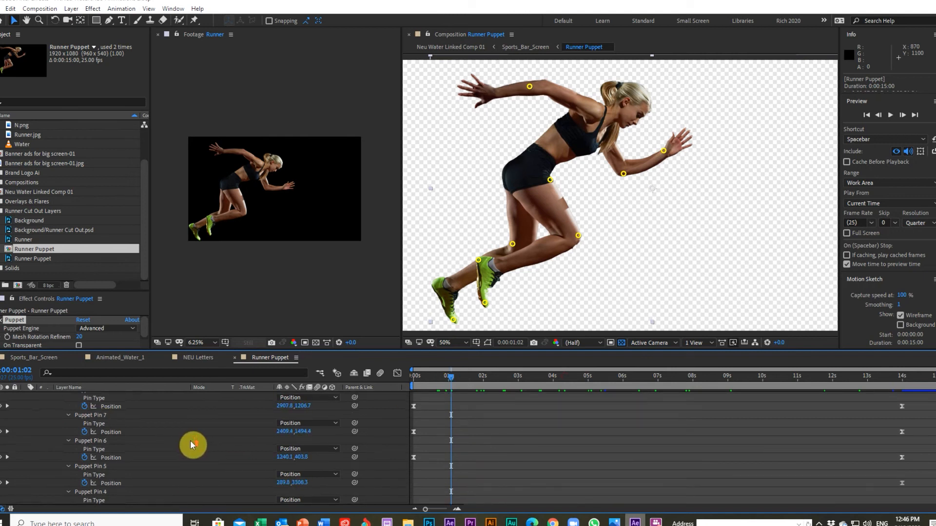
left_click_drag(454, 378, 733, 461)
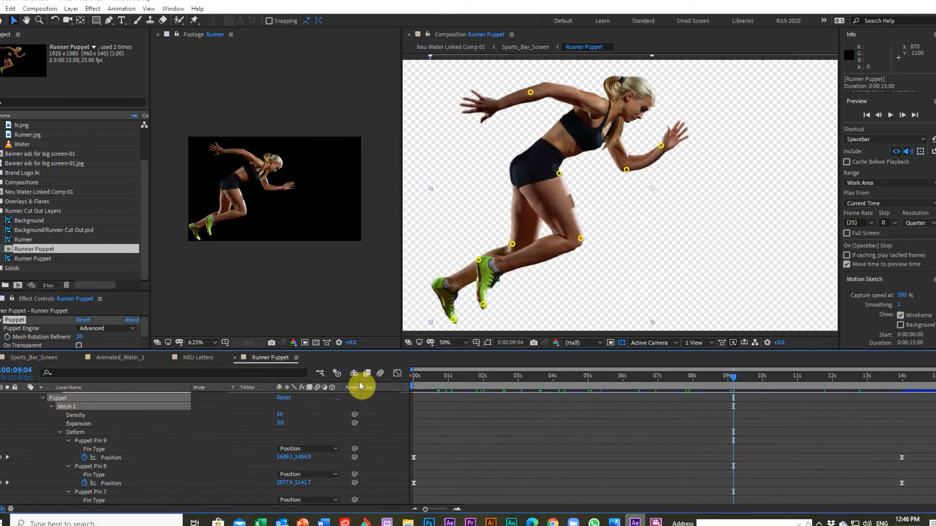
- Make the Runner Puppet layer visible in Sports_Bar_Screen and scrub to 0:00:17:11 to check the runner in the design
left_click(50, 359)
left_click(3, 456)
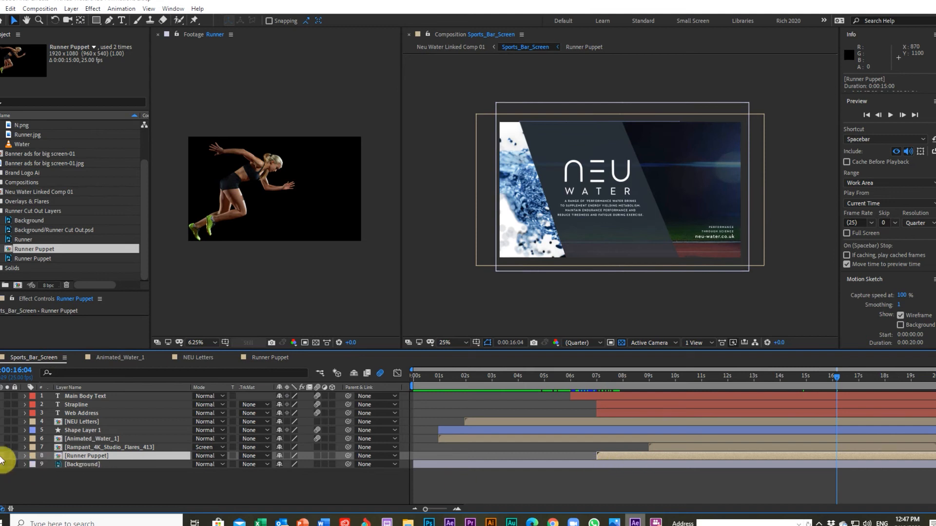
left_click_drag(837, 380, 870, 435)
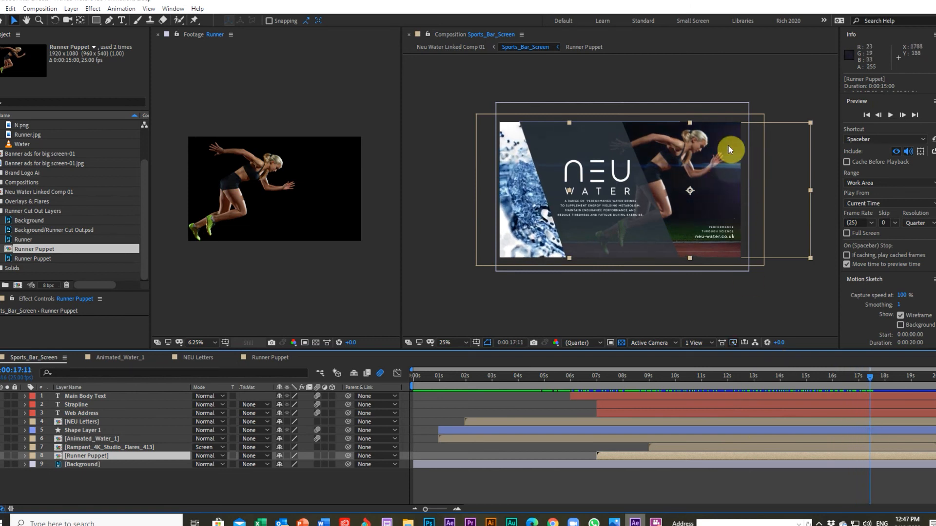
- Return Sports_Bar_Screen to 0:00:01:20 and open Runner.jpg from the Assets folder in the footage viewer
left_click_drag(872, 378, 463, 377)
scroll(52, 183, "up", 3)
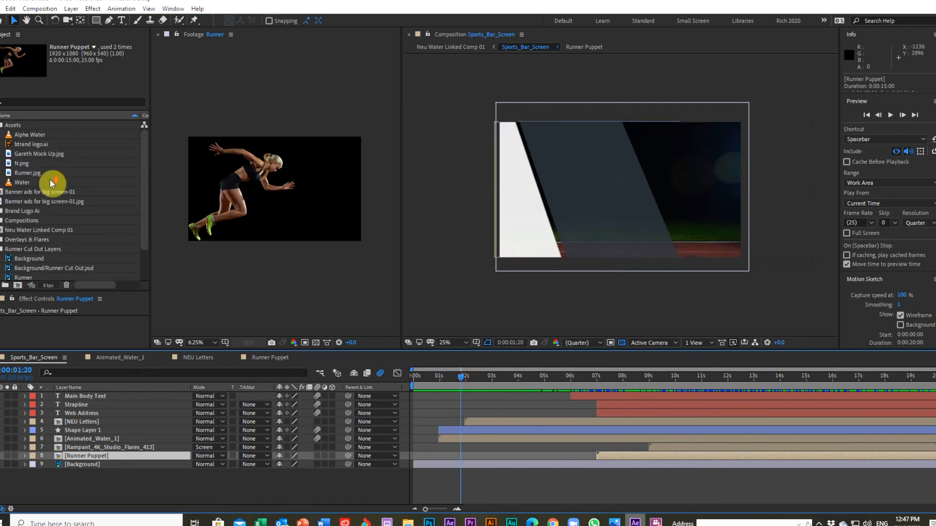
double_click(25, 172)
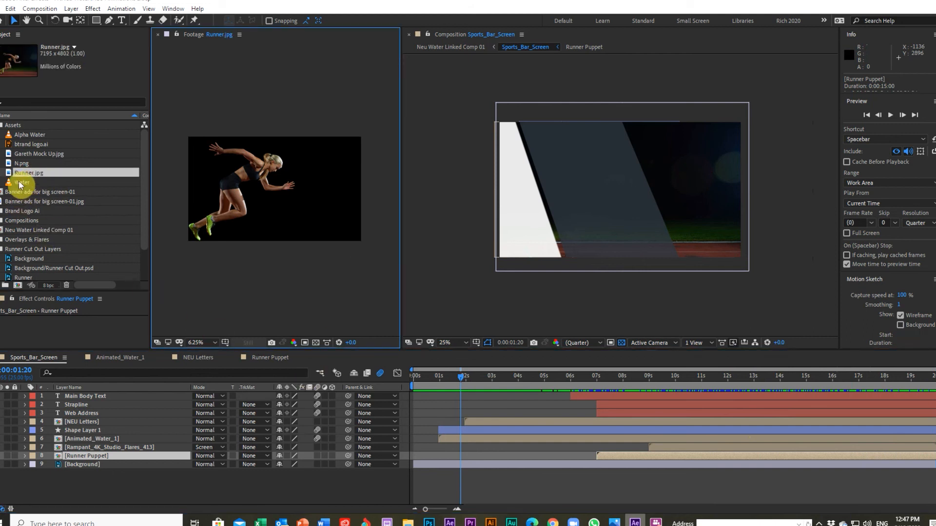